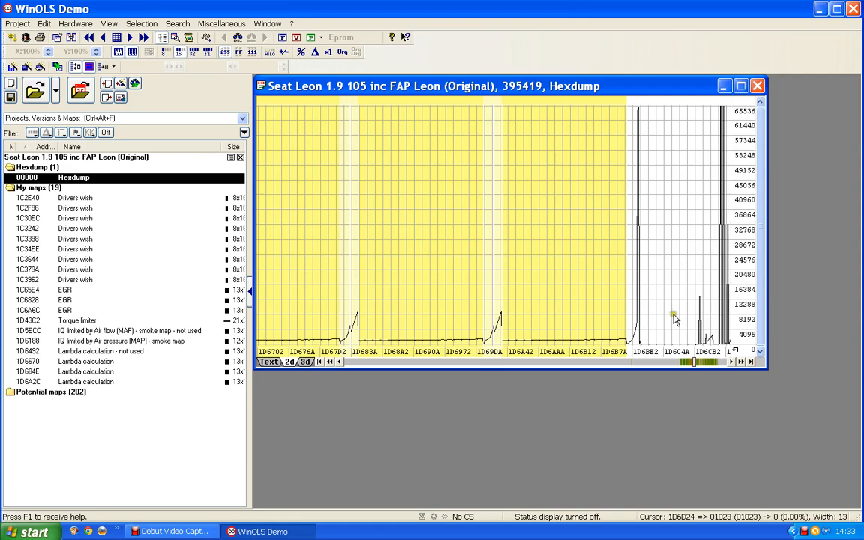
- Open the Bosch II 16x15 map from the hexdump and describe its Y-axis as Engine speed with unit rpm
left_click(709, 362)
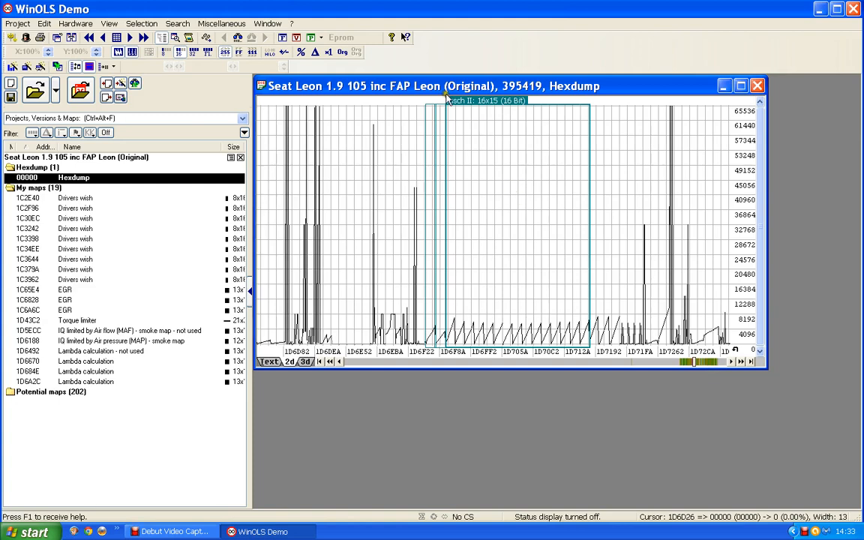
double_click(488, 104)
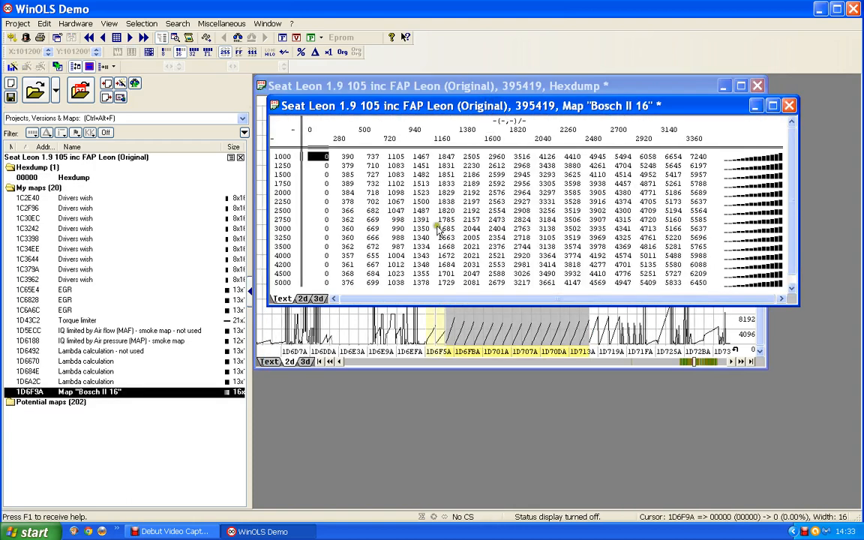
double_click(293, 210)
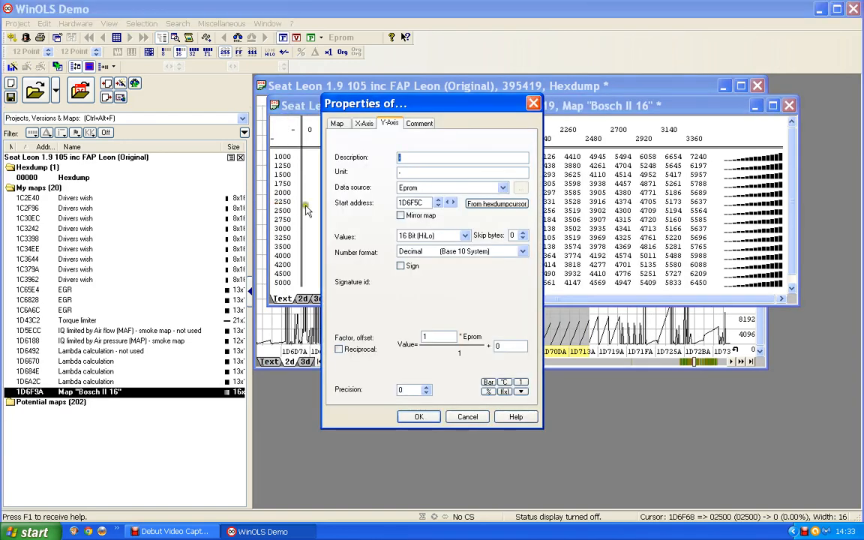
type("Eng")
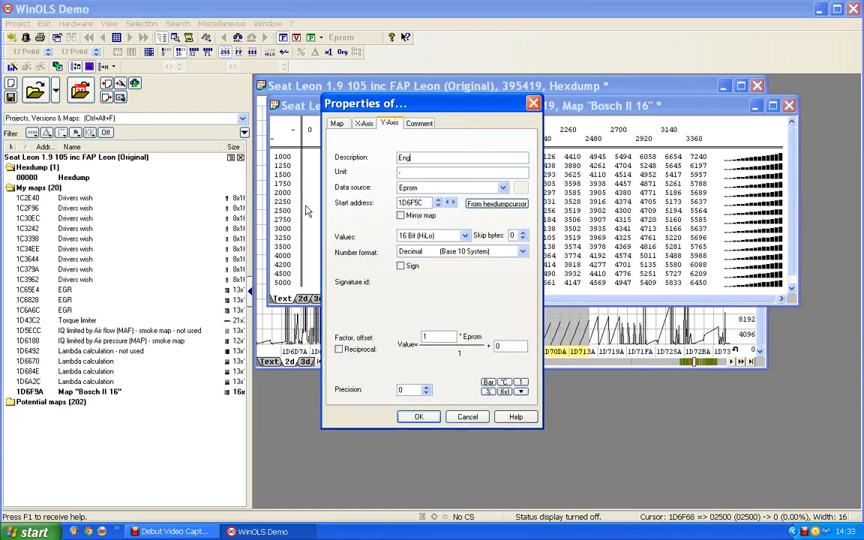
type("ine speed")
left_click(409, 173)
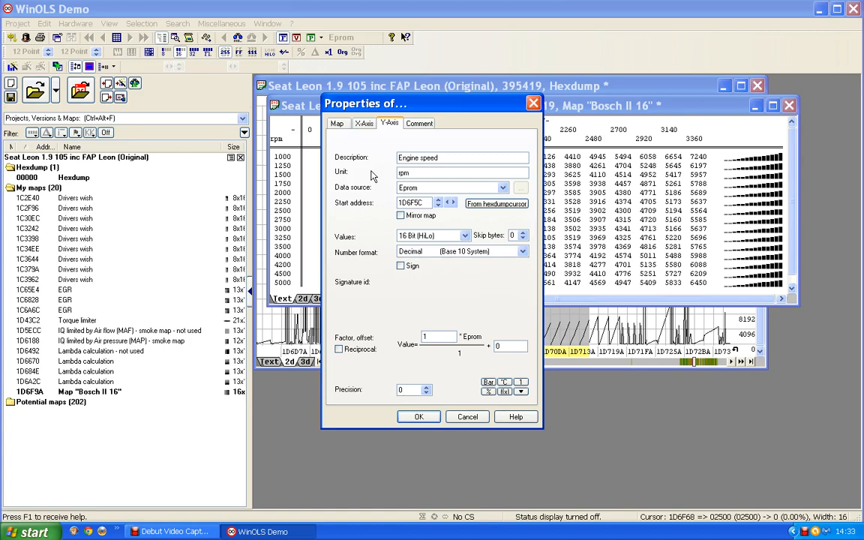
type("rpm")
left_click(420, 417)
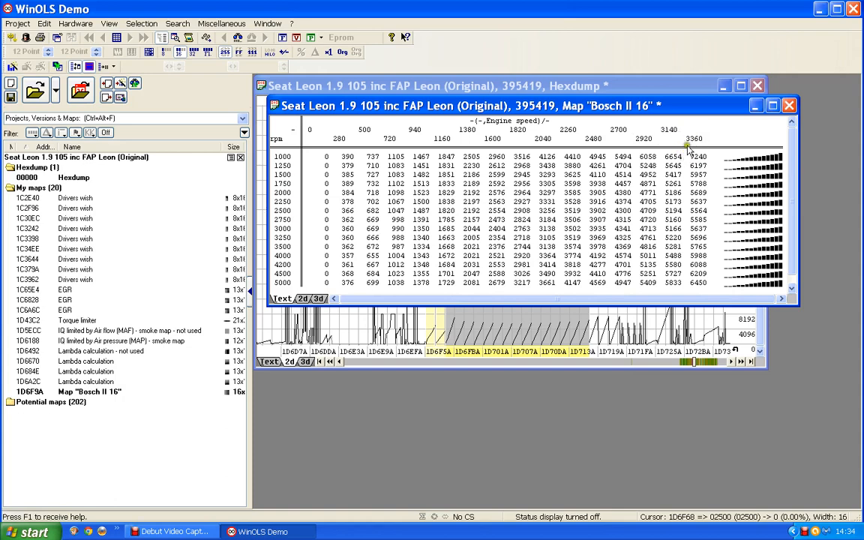
- Set the map's X-axis to factor 0.1, description Torque and unit Nm
double_click(497, 136)
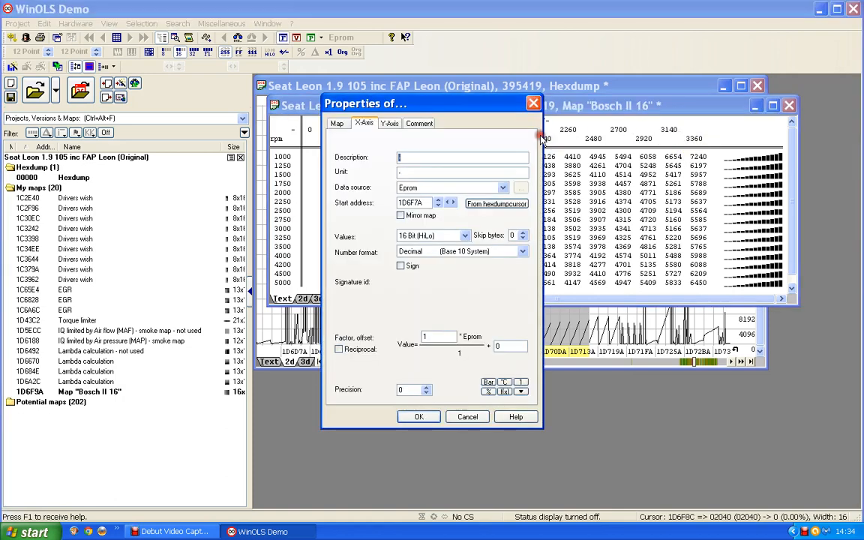
double_click(426, 336)
type("0.1")
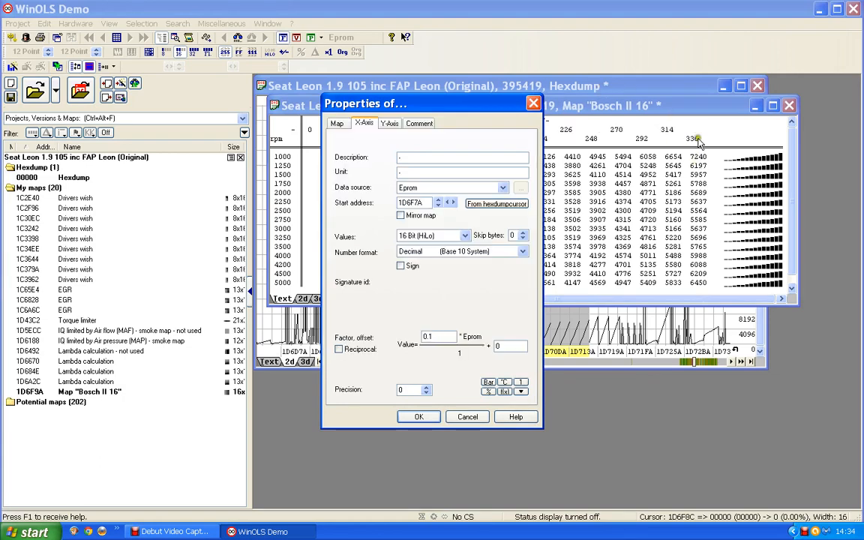
left_click(401, 158)
type("Torque")
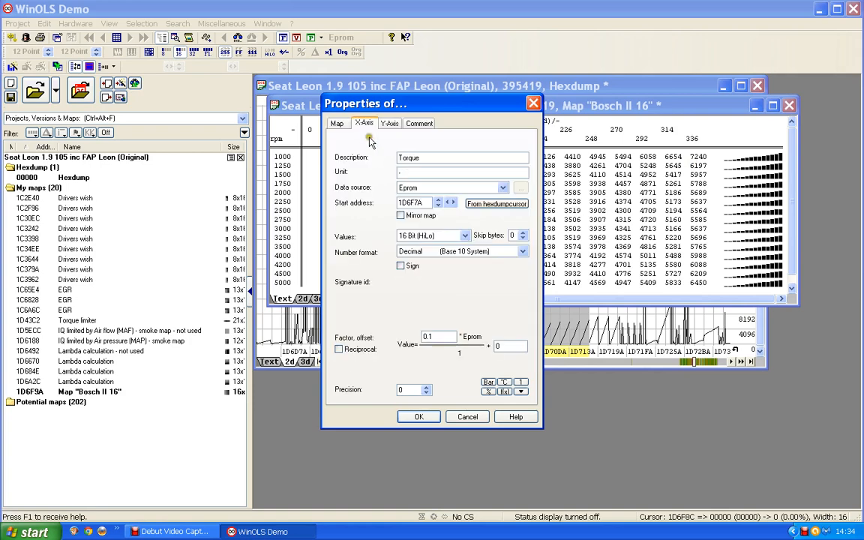
left_click(339, 173)
left_click(406, 417)
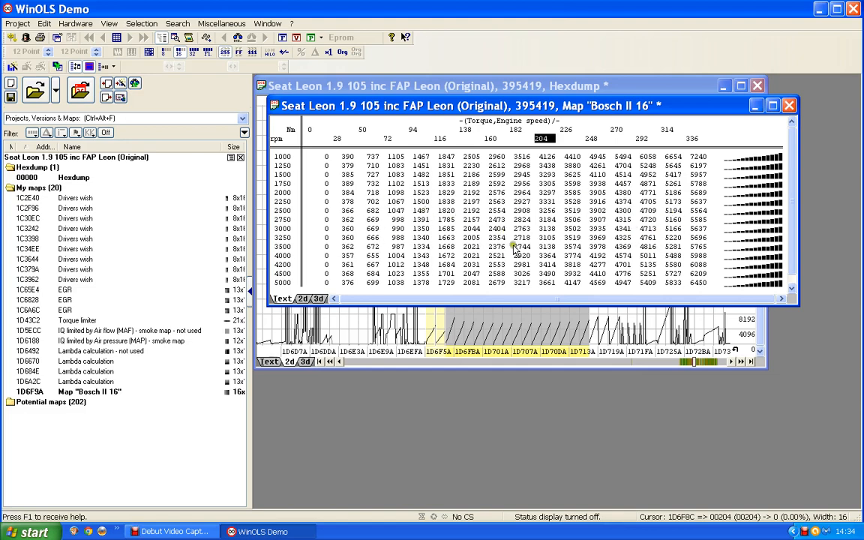
- Rename the Bosch II 16 map as "Torqur to IQ conversion" in its properties
double_click(470, 219)
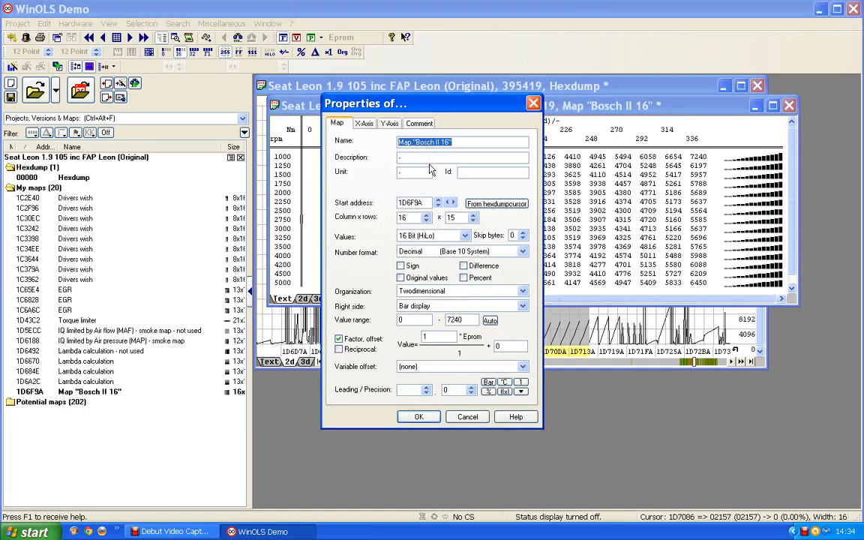
type("Tor")
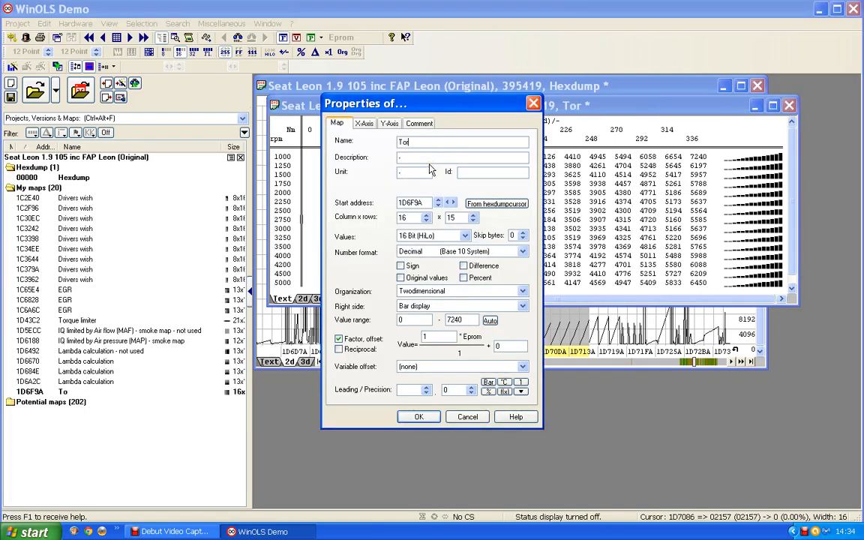
type("qur to IQ")
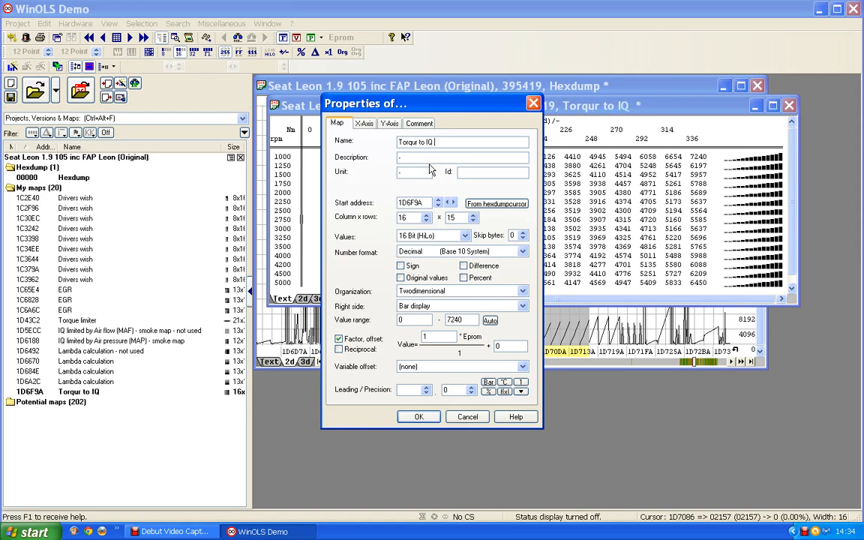
type(" conver")
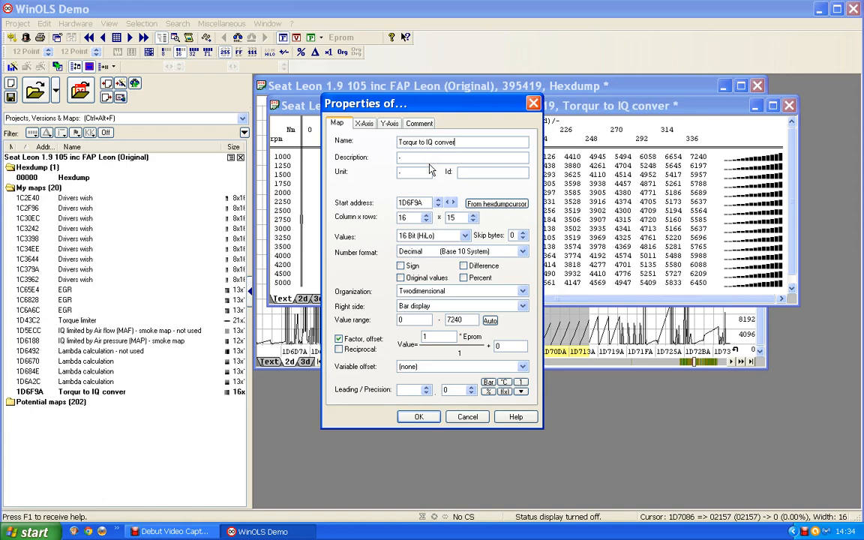
type("sion")
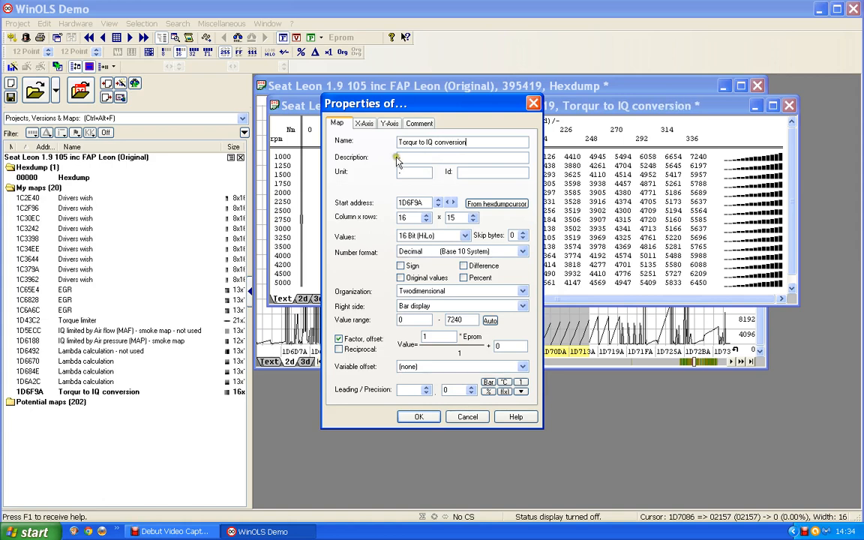
- Set the map's value description to IQ and its unit to mg/stroke
left_click(400, 157)
type("IQ")
left_click_drag(407, 173, 342, 174)
type("mg/stroke")
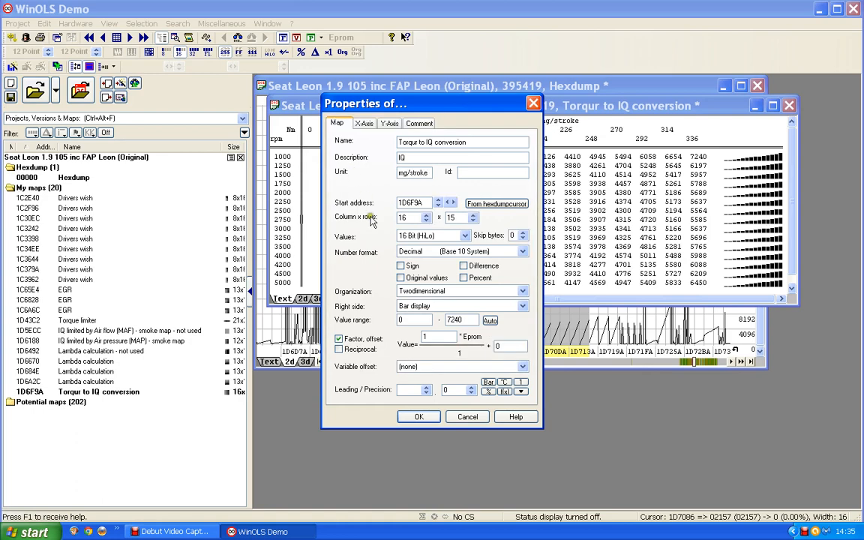
- Set the map values' factor to 0.01 with a precision of 1 and apply the properties
double_click(434, 336)
type("0.01")
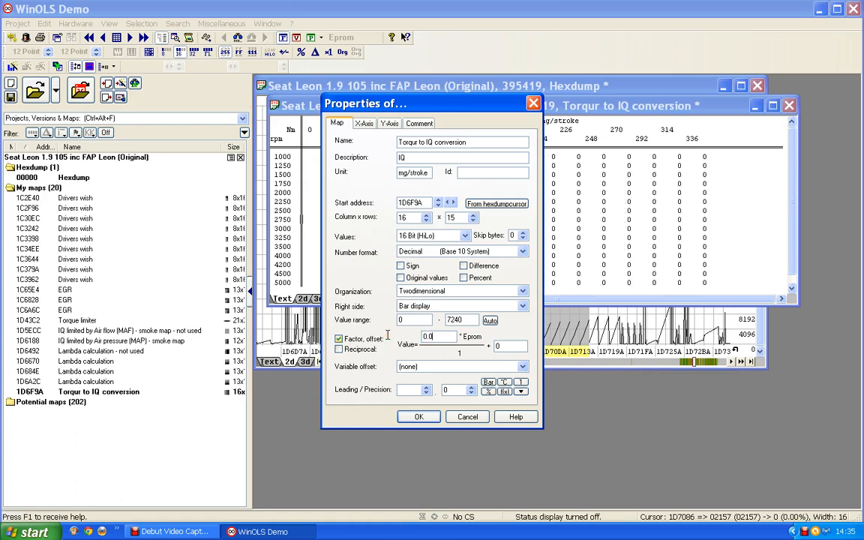
left_click(470, 388)
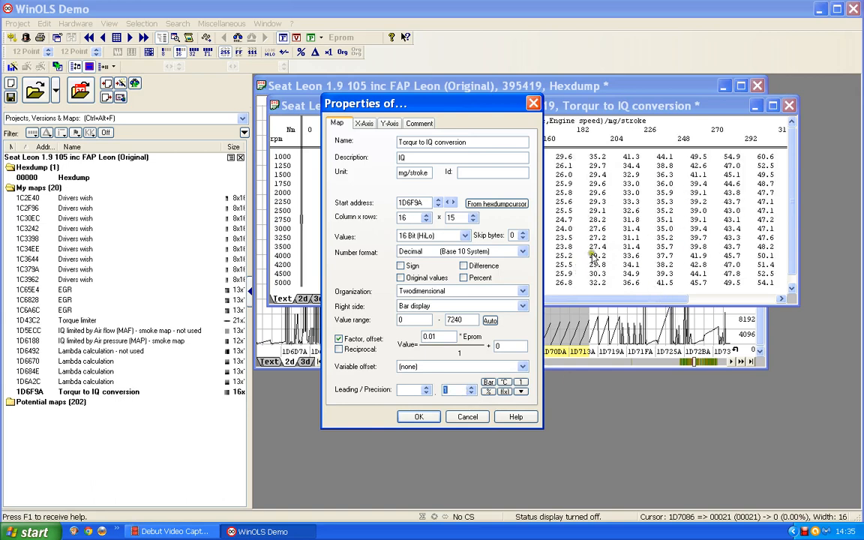
left_click(420, 417)
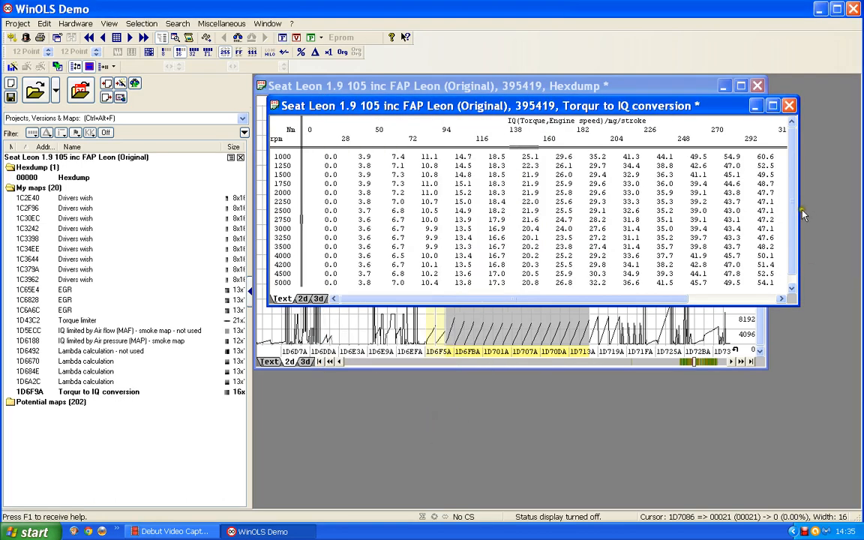
- Enlarge and reposition the conversion map window to view all torque columns and rpm rows, and close the map
left_click_drag(800, 216, 854, 216)
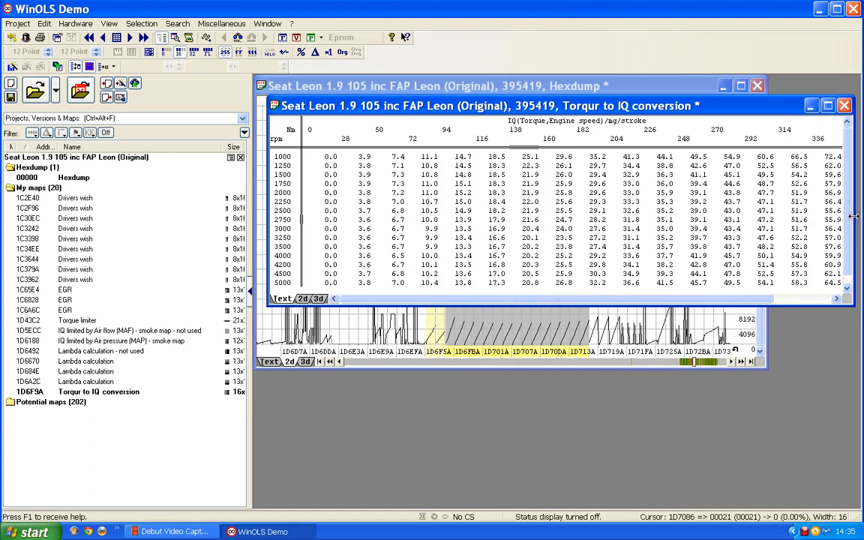
left_click_drag(639, 108, 625, 108)
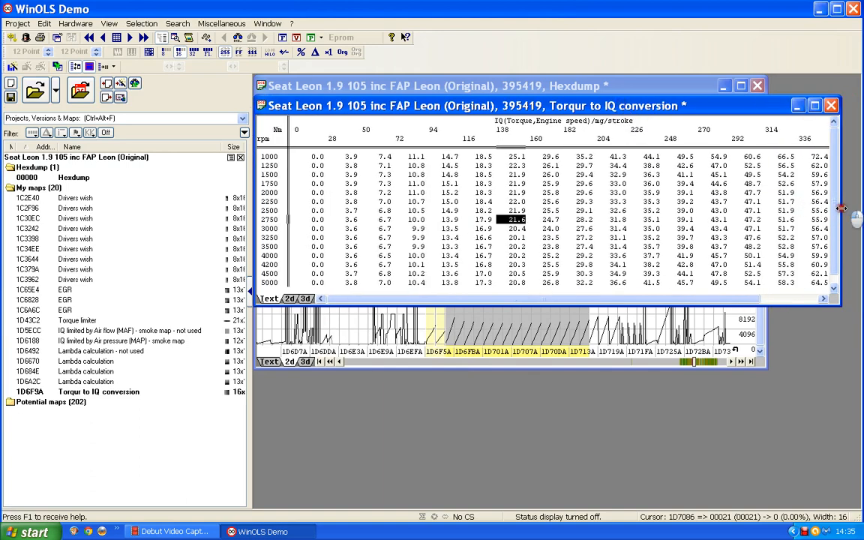
left_click_drag(841, 208, 850, 209)
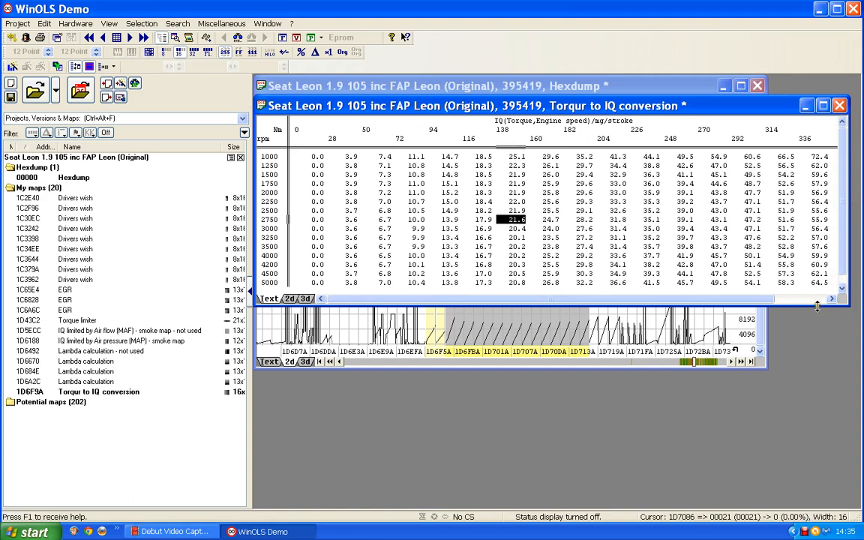
left_click_drag(818, 304, 753, 307)
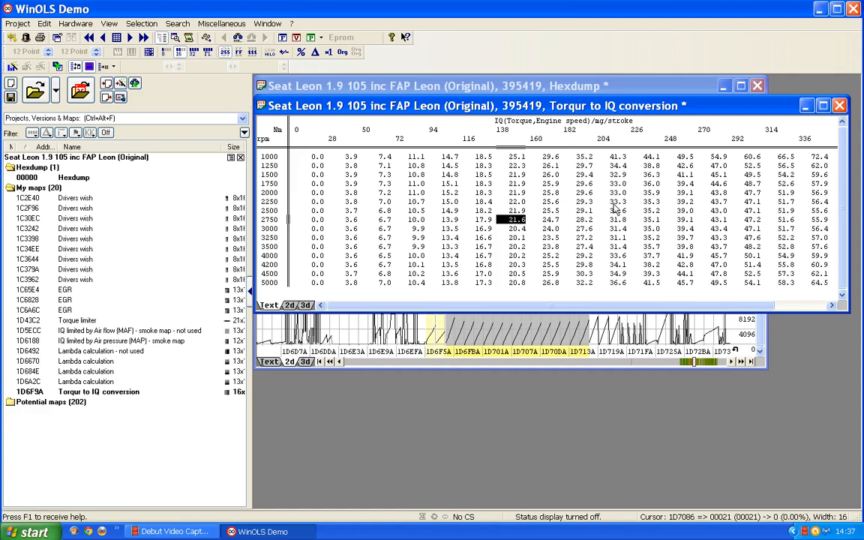
key("Right")
left_click(841, 105)
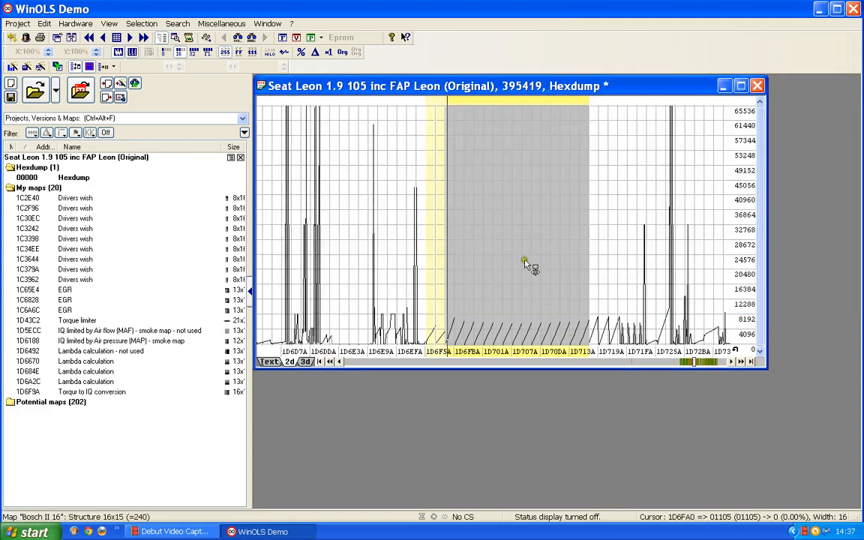
- Examine the conversion map's size entries at 1D6F58 and 1D6F5A in the hexdump's text view and compare with its 2d curve
left_click(507, 229)
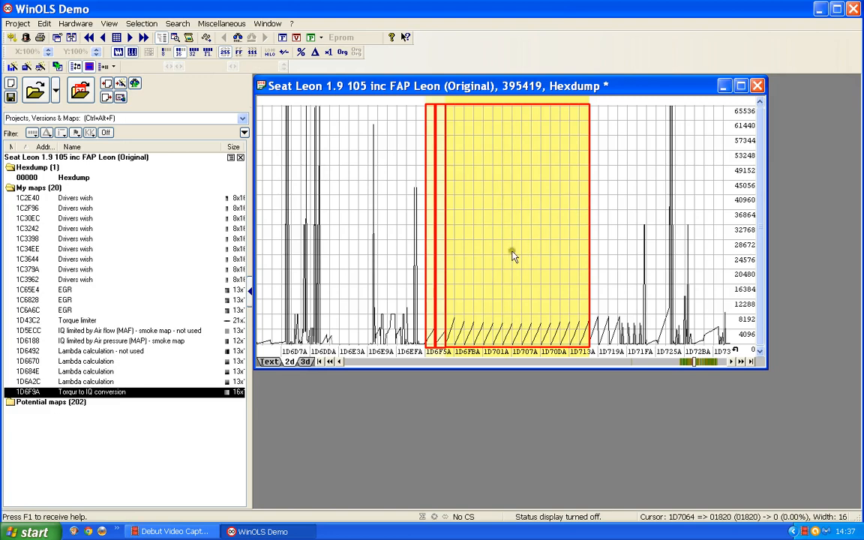
left_click(268, 362)
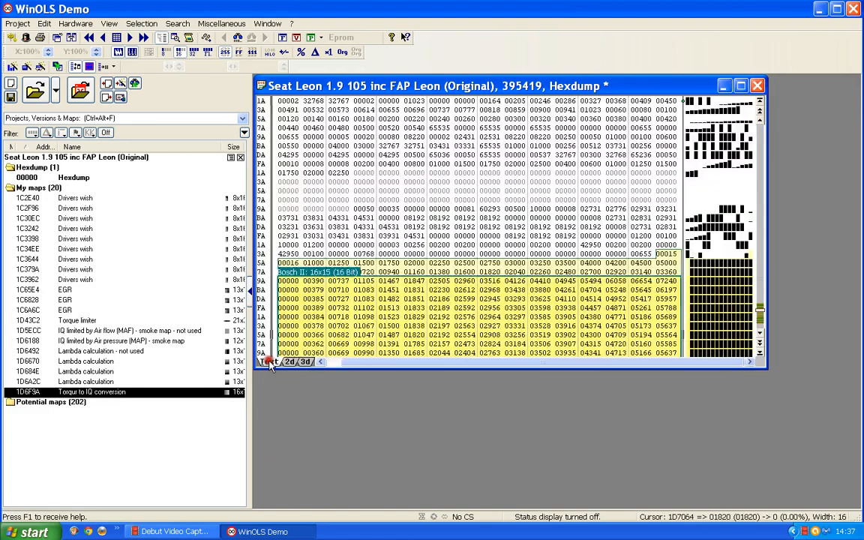
scroll(373, 198, "down", 3)
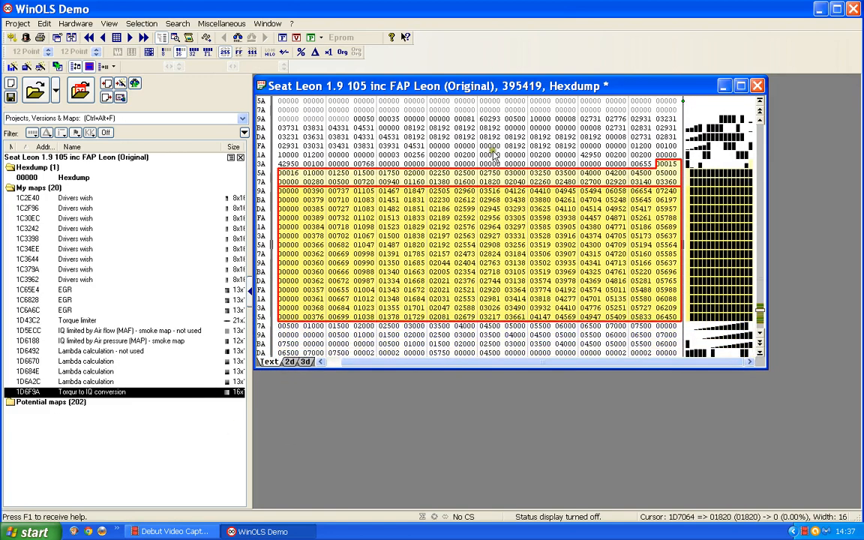
left_click(666, 163)
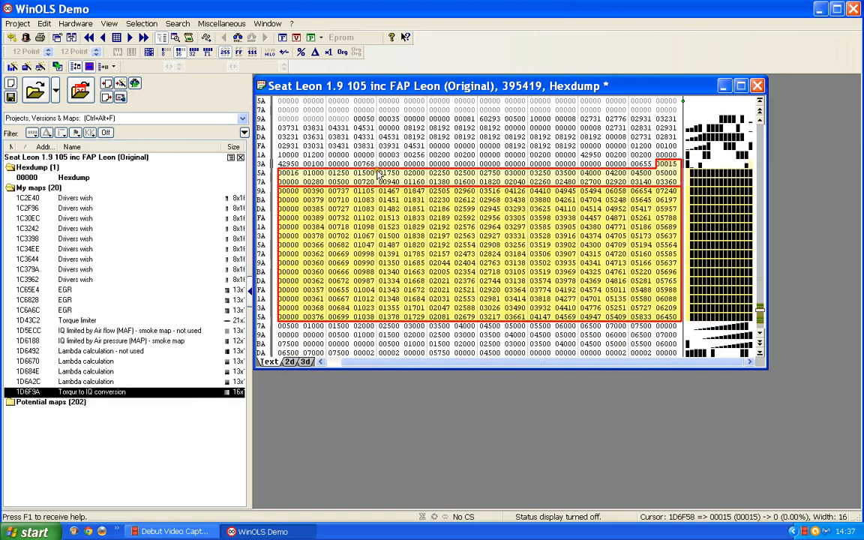
left_click(300, 174)
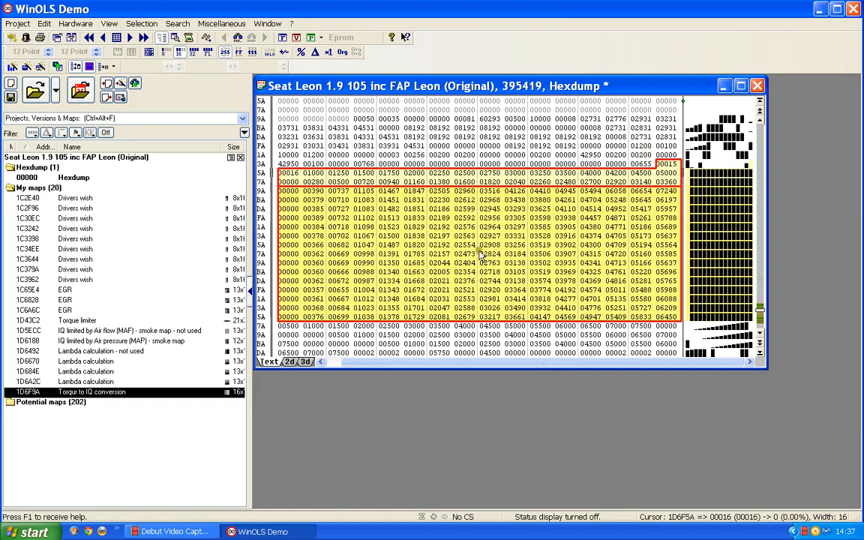
left_click(289, 362)
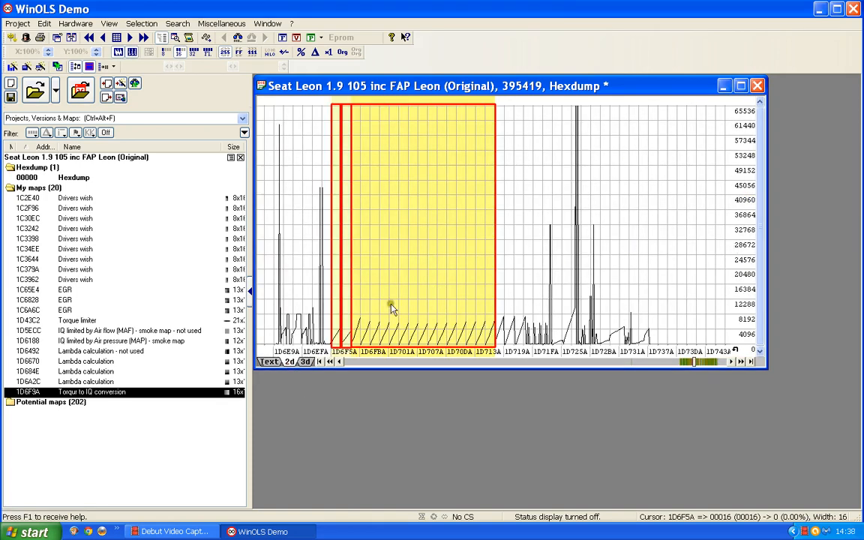
scroll(391, 304, "down", 1)
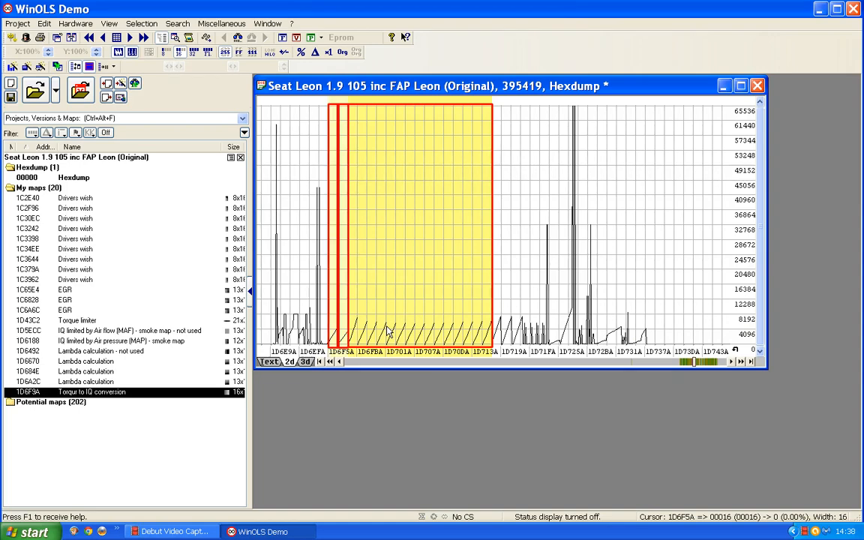
left_click(278, 362)
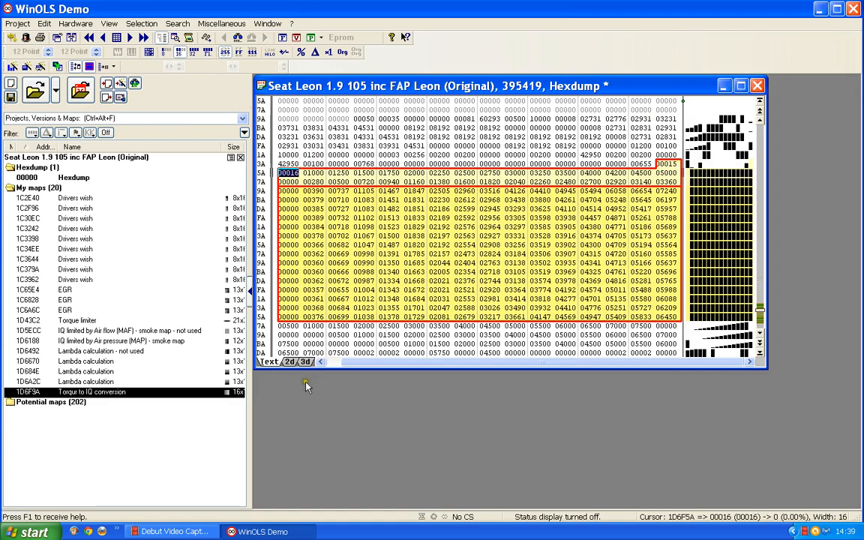
left_click(288, 363)
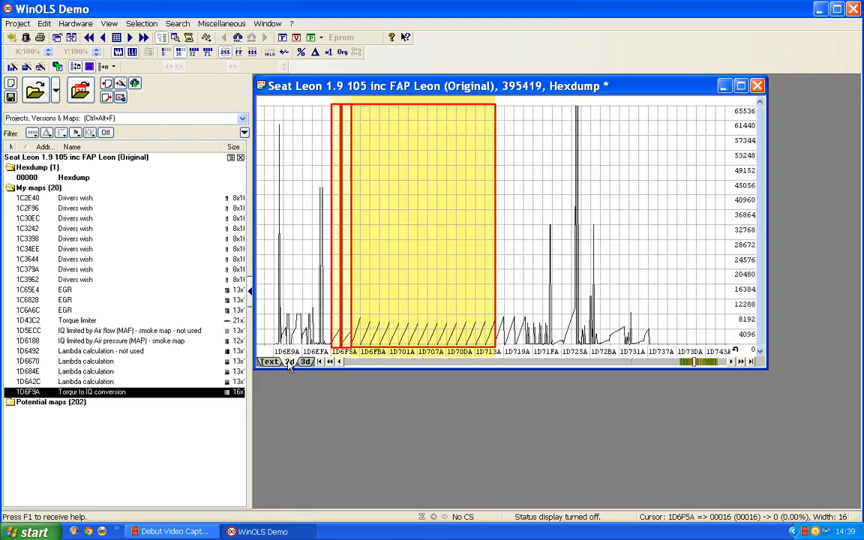